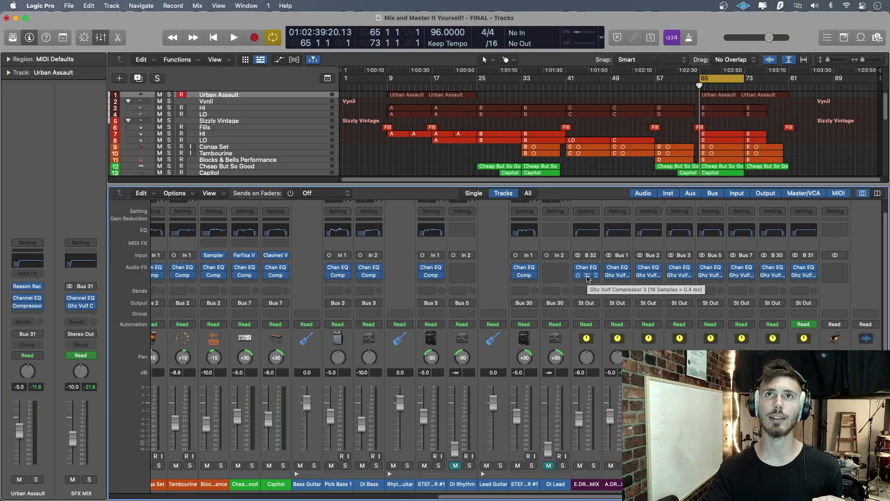
- Solo the E.DRUM MIX channel and audition its Ghz Vulf Compressor bypassed and active while the loop plays
left_click(594, 467)
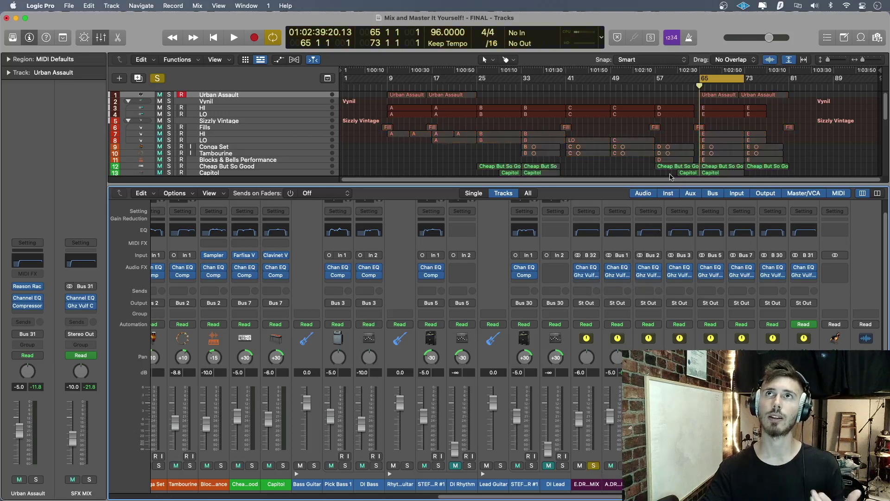
left_click(587, 275)
key("space")
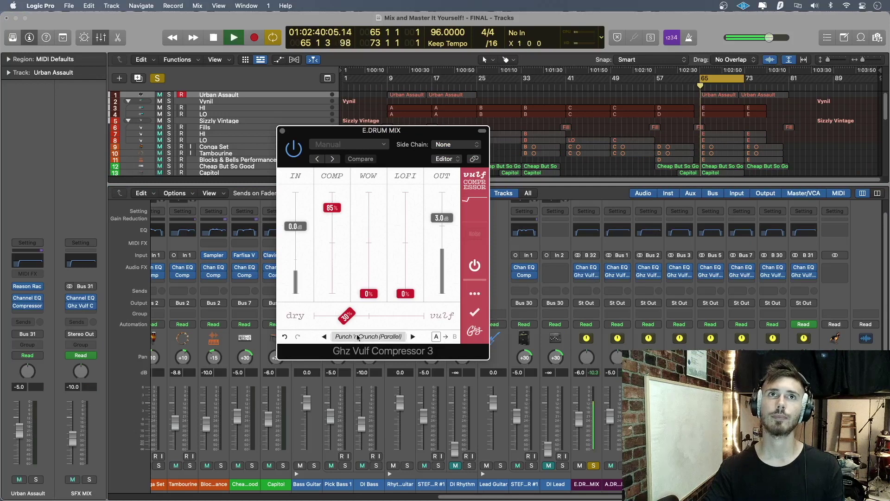
left_click(297, 158)
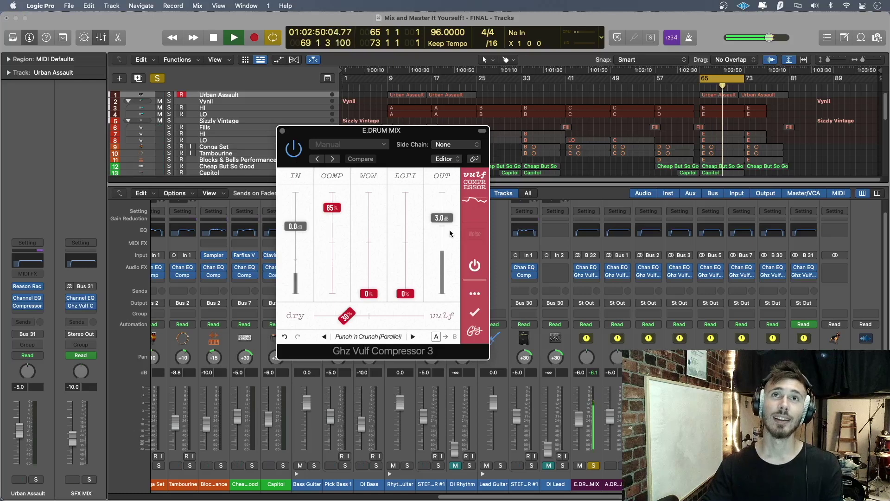
- Set the E.DRUM MIX compressor to 0.0 dB OUT, 80% COMP and a 25% dry/vulf blend, and close it
left_click(442, 218, "alt")
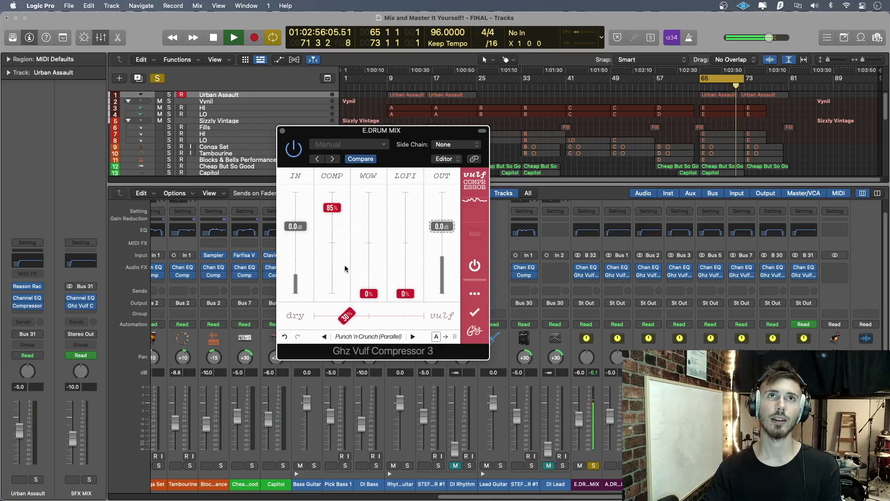
left_click_drag(340, 211, 341, 216)
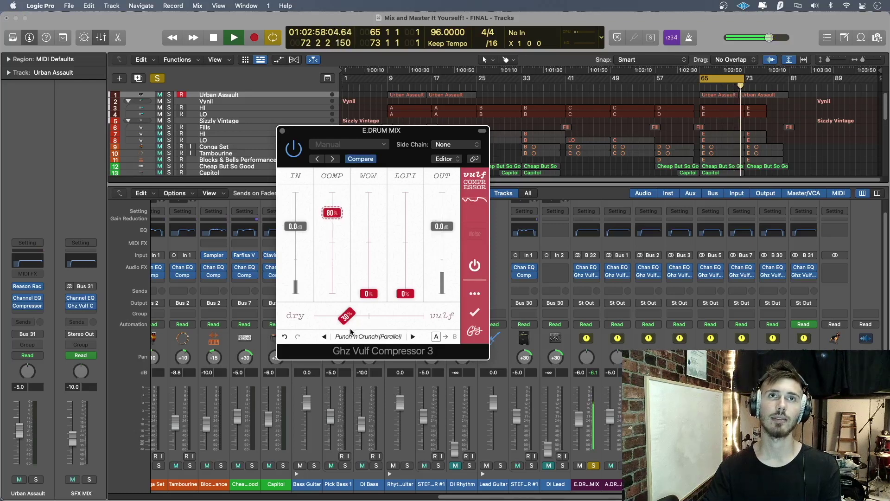
left_click_drag(347, 324, 341, 324)
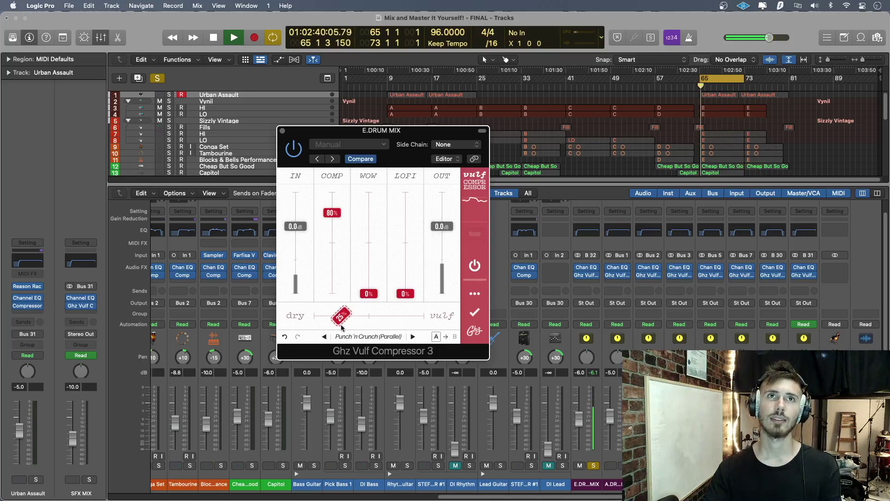
left_click(280, 130)
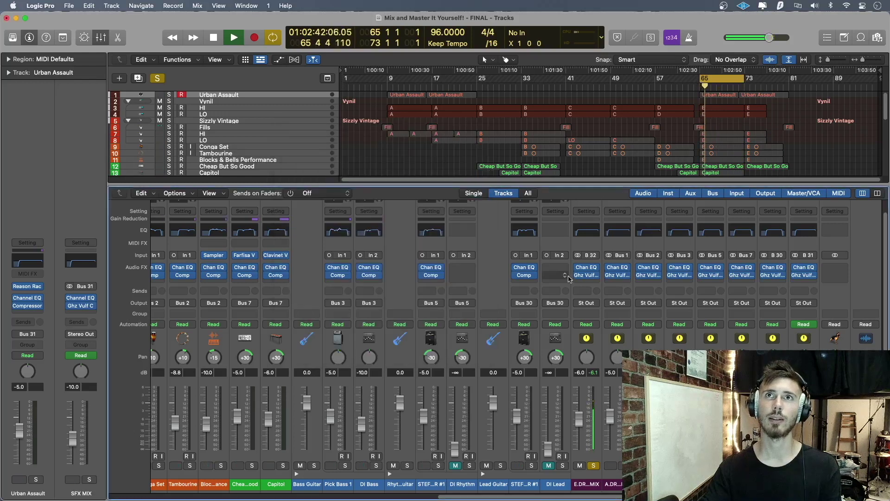
- Switch the solo to A.DRUM MIX and load the Le Freak Kick preset in its Vulf Compressor after auditioning Accordion Boom and Untamed 26"
left_click(594, 465)
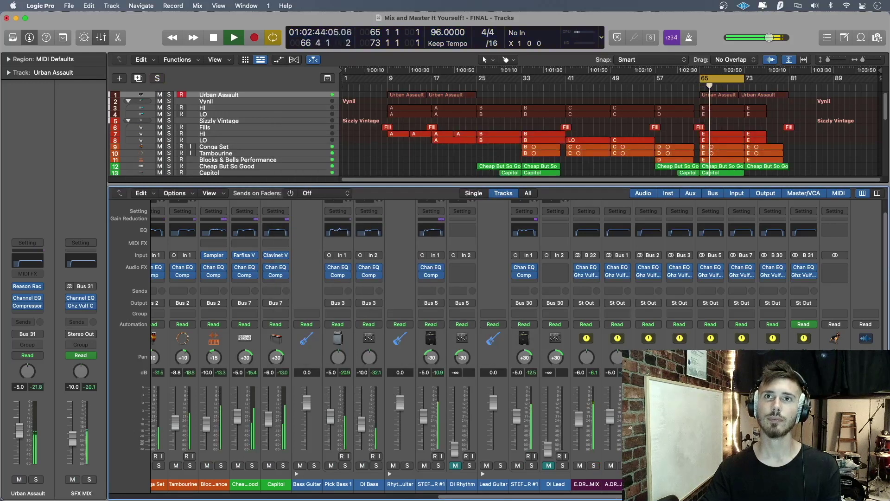
mouse_move(617, 278)
left_click(617, 277)
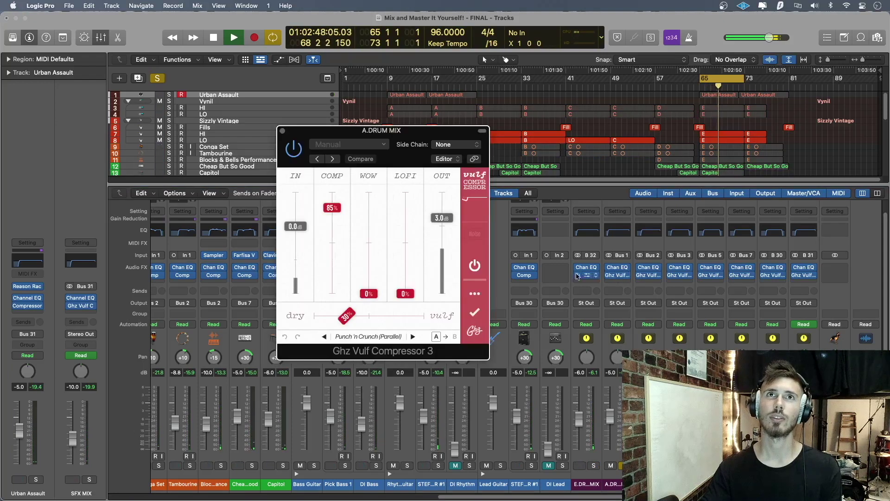
left_click(357, 337)
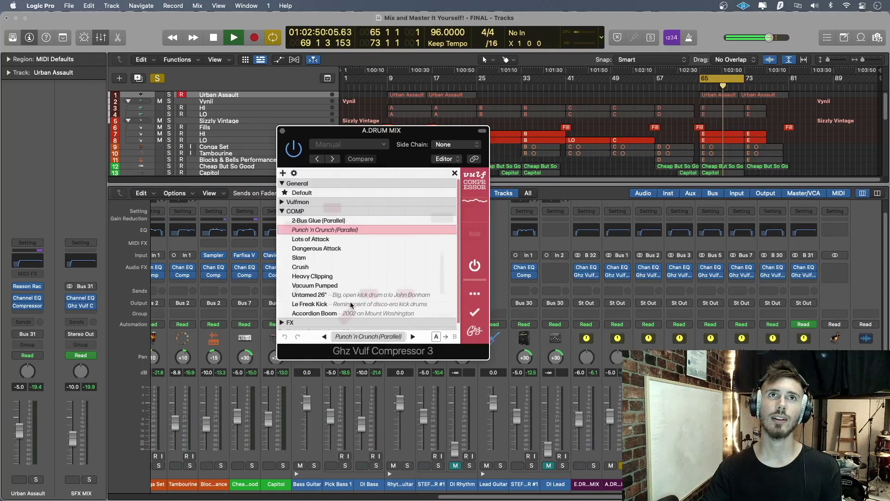
left_click(336, 315)
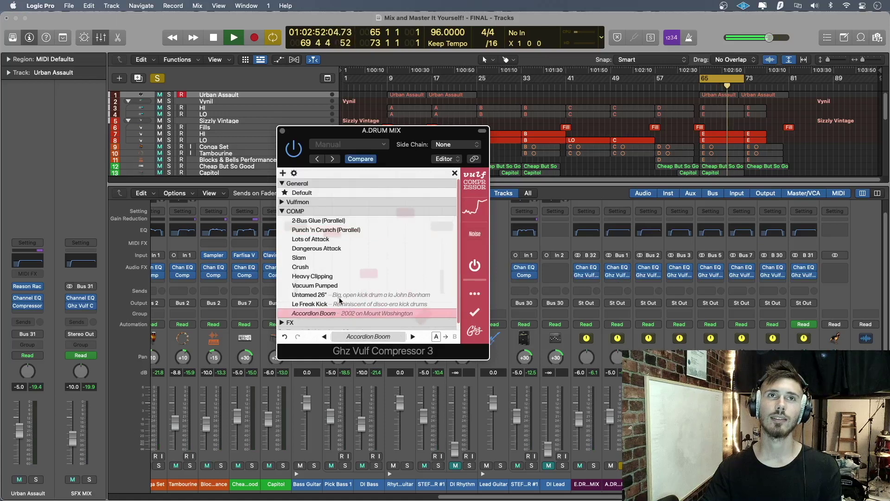
left_click(341, 296)
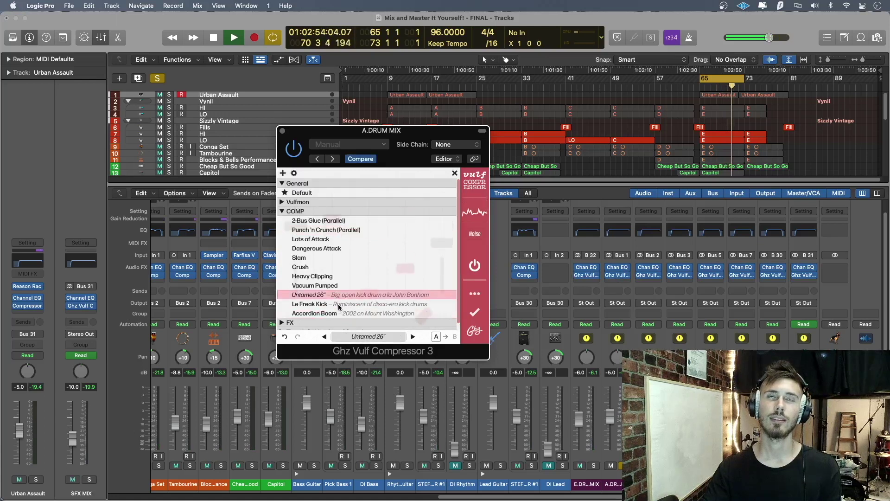
left_click(339, 305)
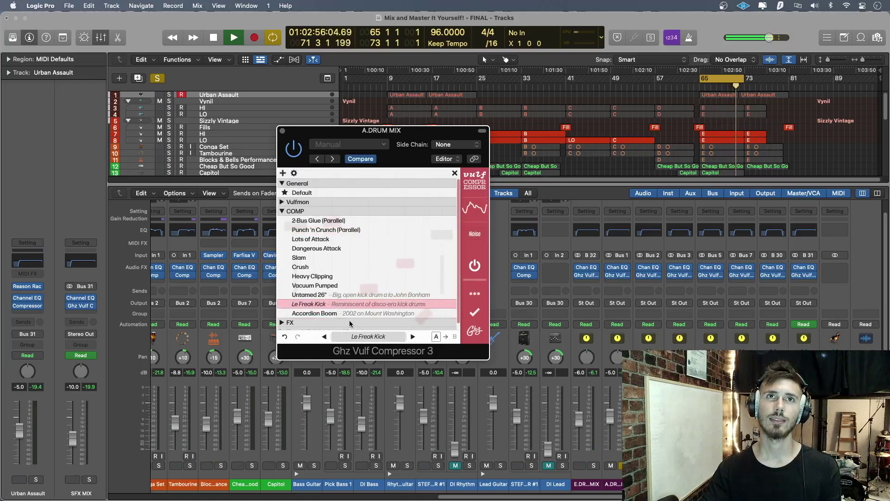
left_click(363, 338)
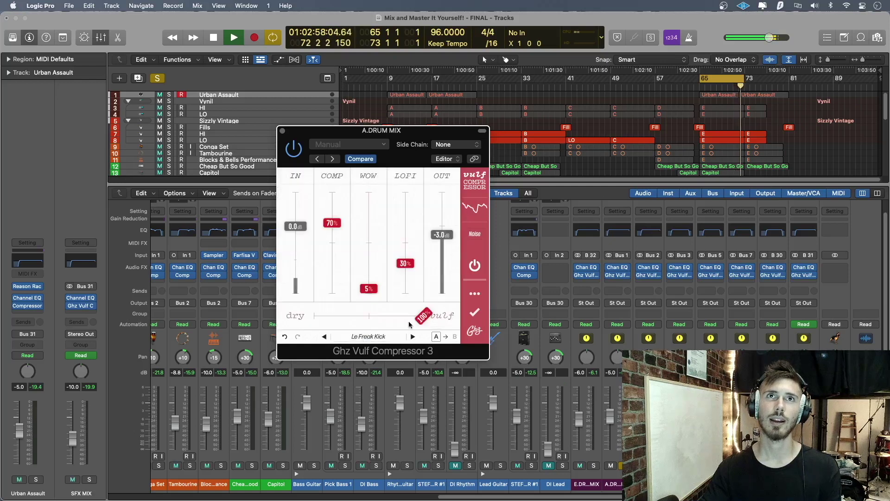
- Set the A.DRUM MIX compressor to a 50% blend, 0.0 dB OUT, 75% COMP and 25% LOFI, and save with playback stopped
left_click_drag(418, 320, 366, 329)
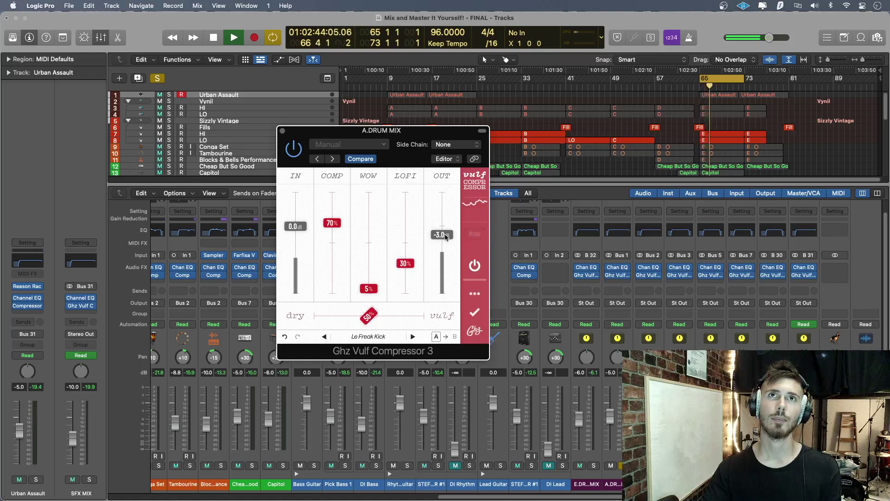
left_click_drag(442, 235, 449, 228)
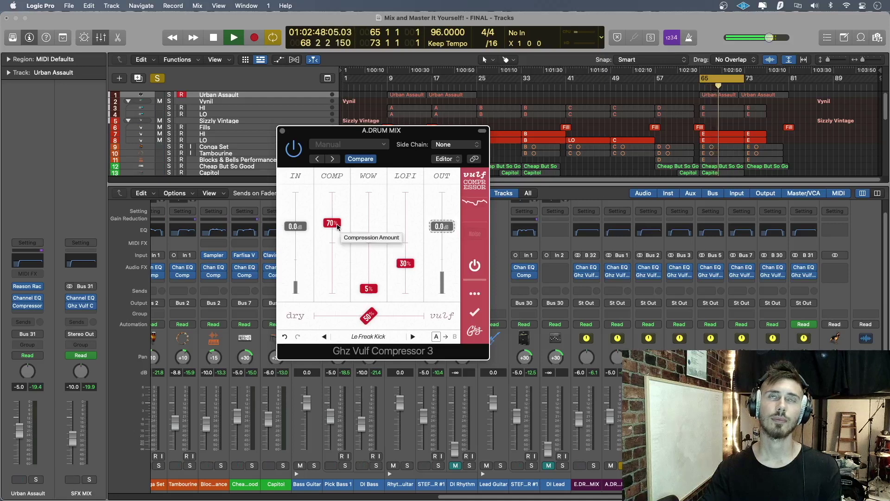
left_click_drag(337, 226, 338, 222)
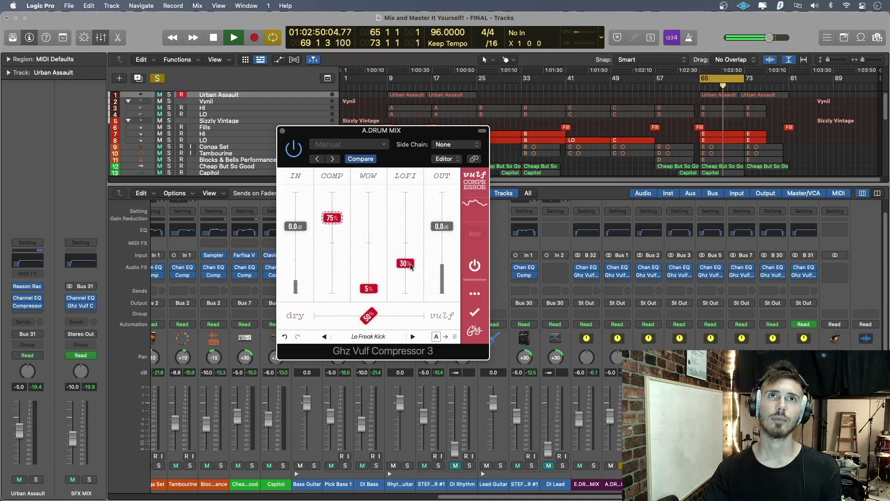
left_click_drag(407, 264, 409, 272)
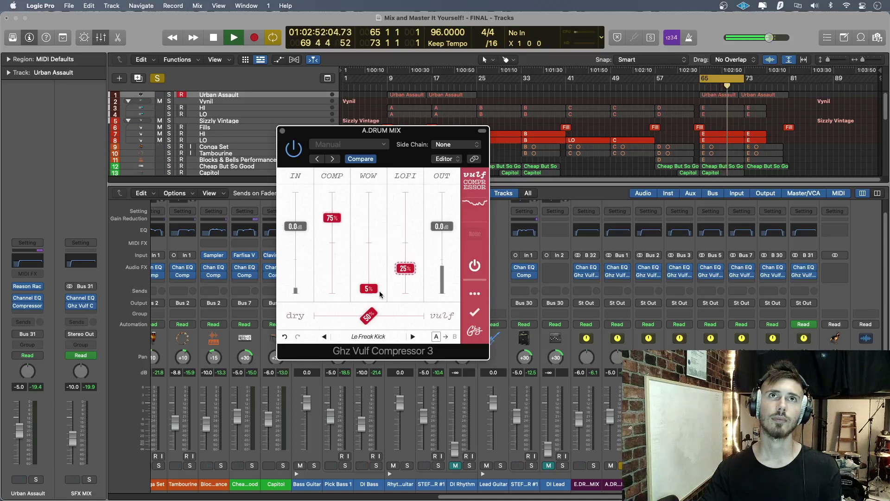
left_click(282, 131)
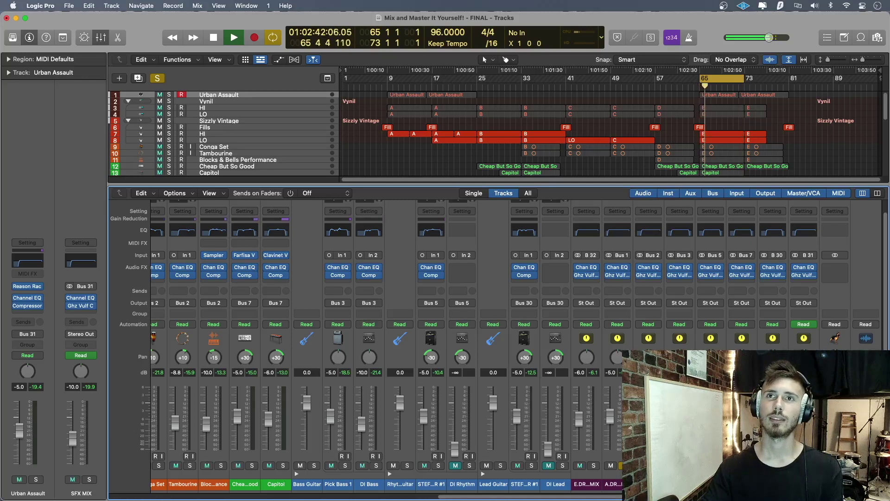
key("space")
key("ctrl+s")
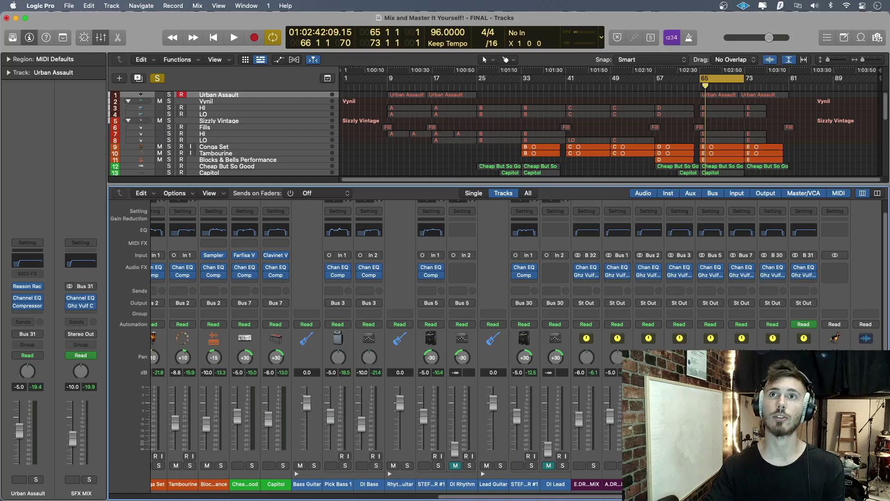
- Set the PERC MIX Vulf Compressor to a 25% dry/vulf blend, 0.0 dB OUT and 80% COMP during playback, and close it
key("space")
left_click(649, 275)
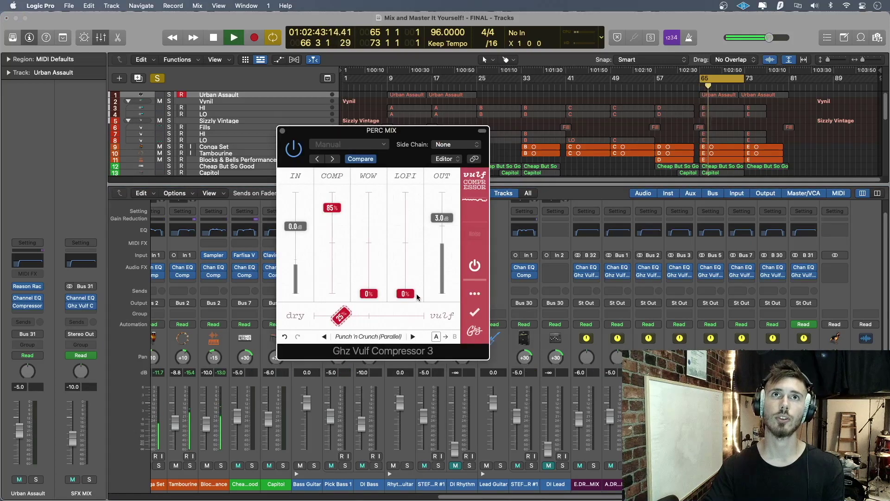
left_click_drag(445, 219, 447, 226)
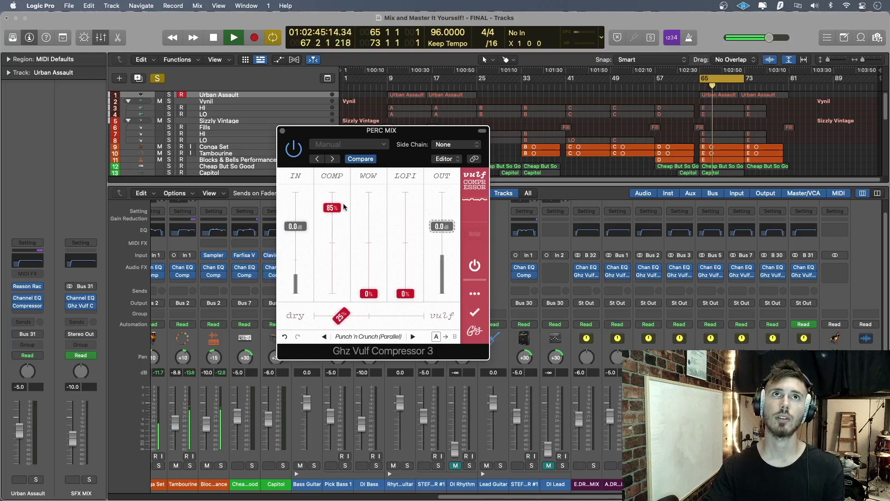
left_click_drag(338, 212, 338, 217)
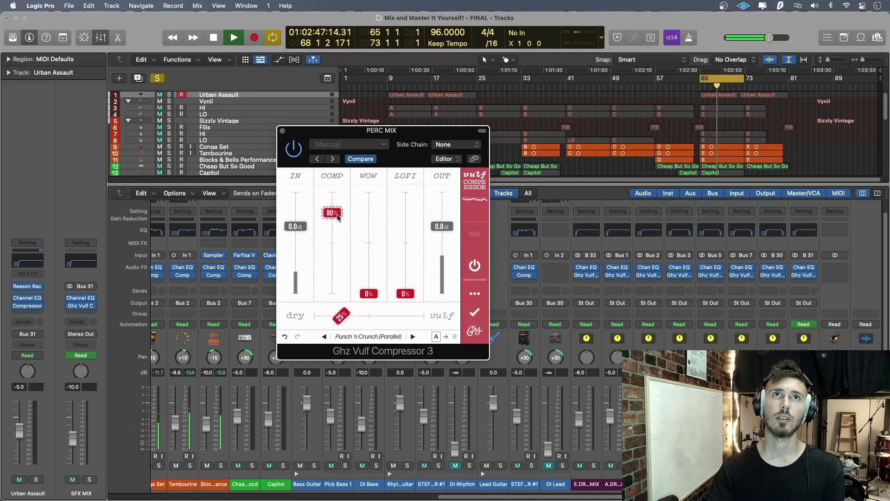
left_click(282, 131)
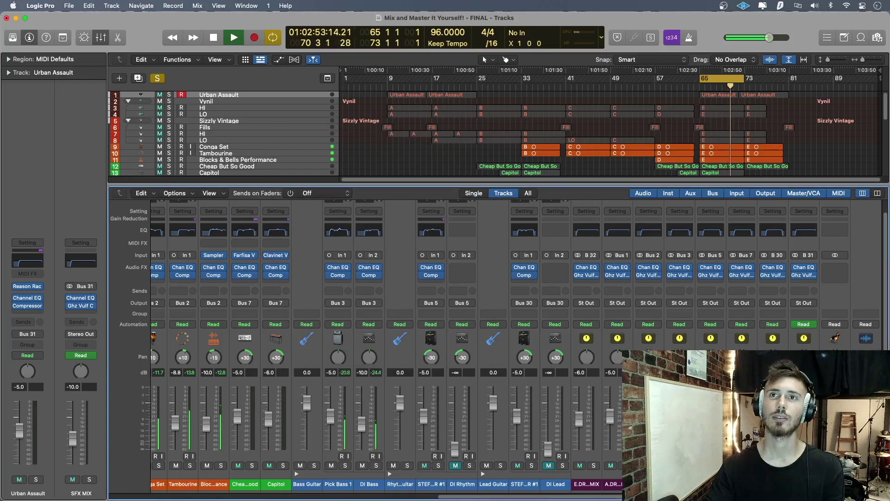
- Compare the Accordion Boom, Le Freak Kick and Untamed 26" presets on the BASS MIX Vulf Compressor and keep Accordion Boom at a 100% blend
left_click(641, 416)
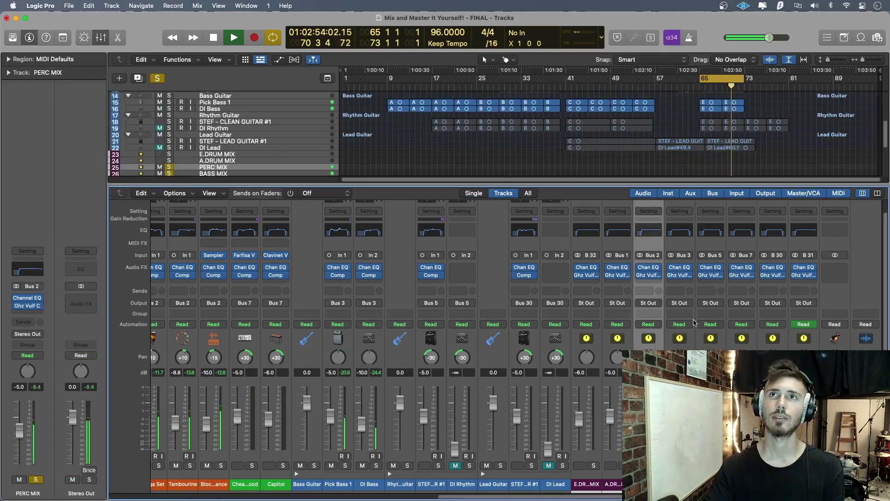
left_click(679, 275)
left_click(369, 336)
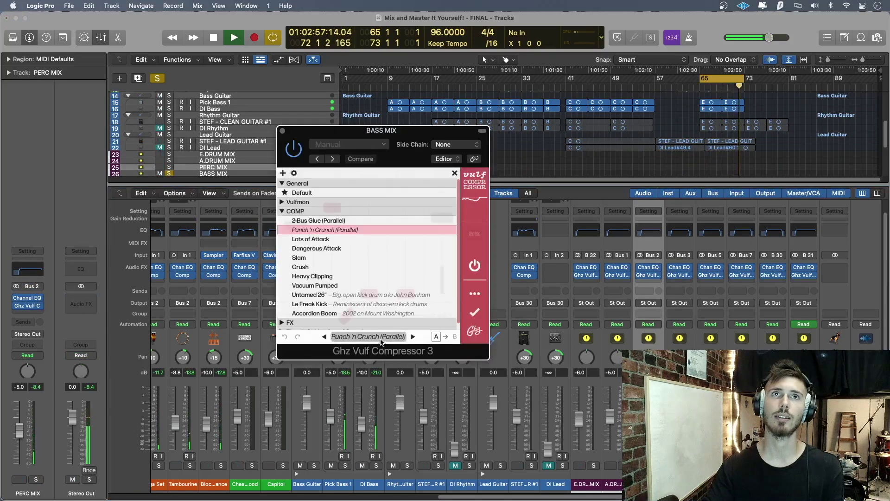
left_click(331, 315)
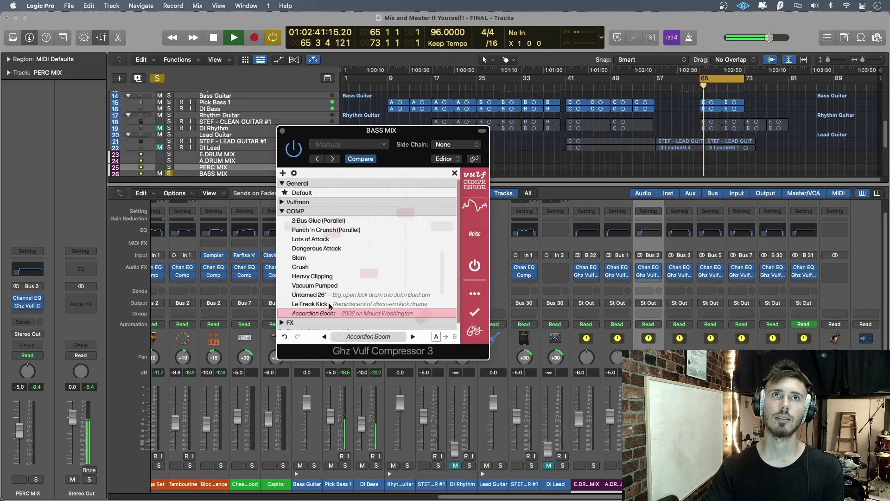
left_click(329, 306)
left_click(330, 297)
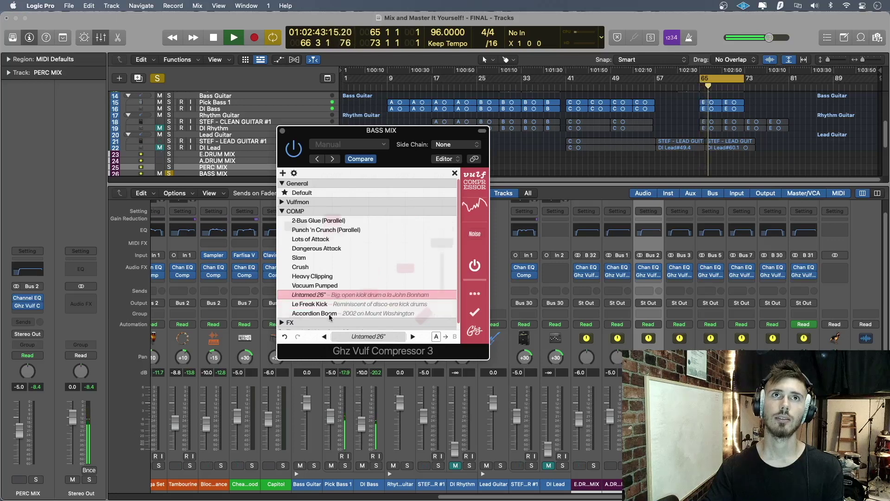
left_click(330, 315)
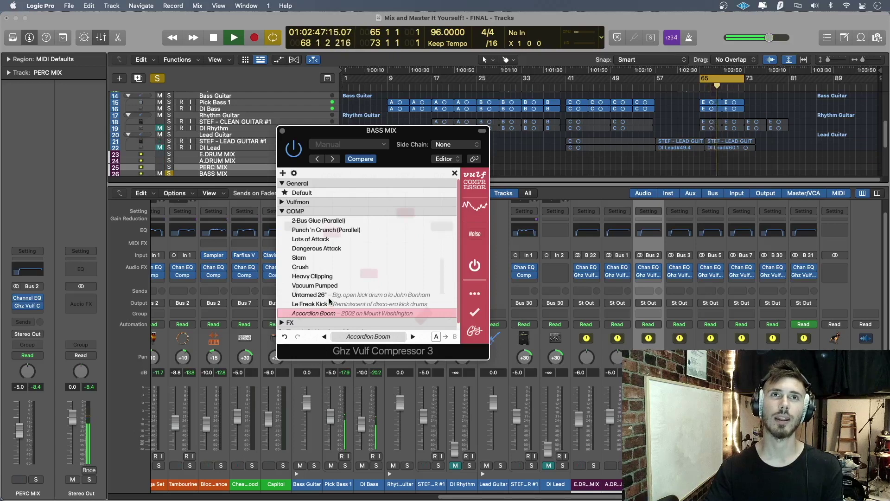
left_click(329, 297)
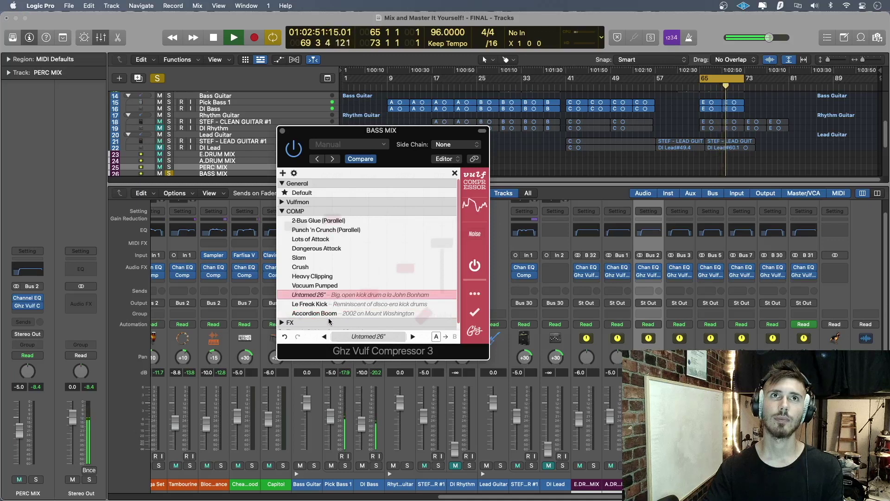
left_click(337, 315)
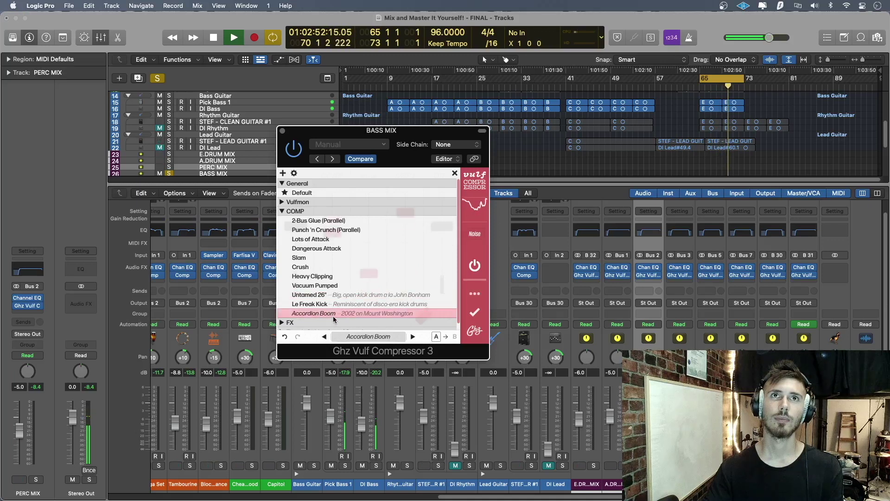
left_click(360, 337)
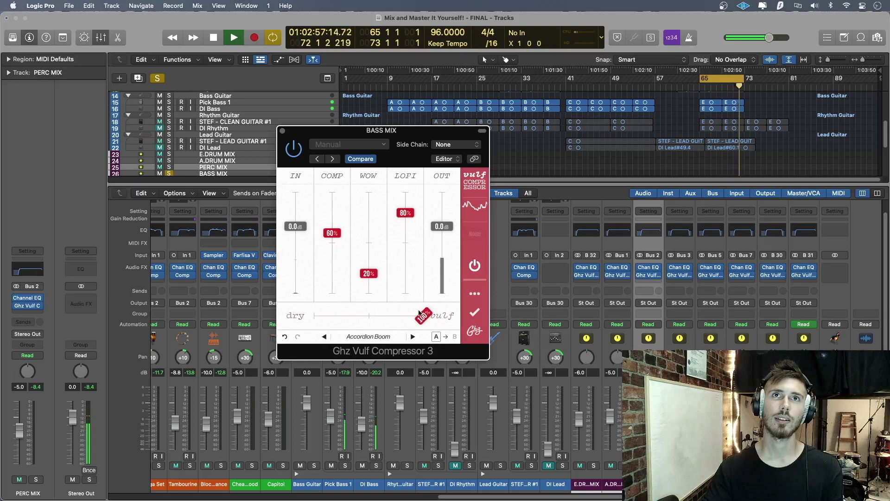
mouse_move(420, 313)
left_mouse_down()
mouse_move(360, 325)
mouse_move(423, 320)
left_mouse_up()
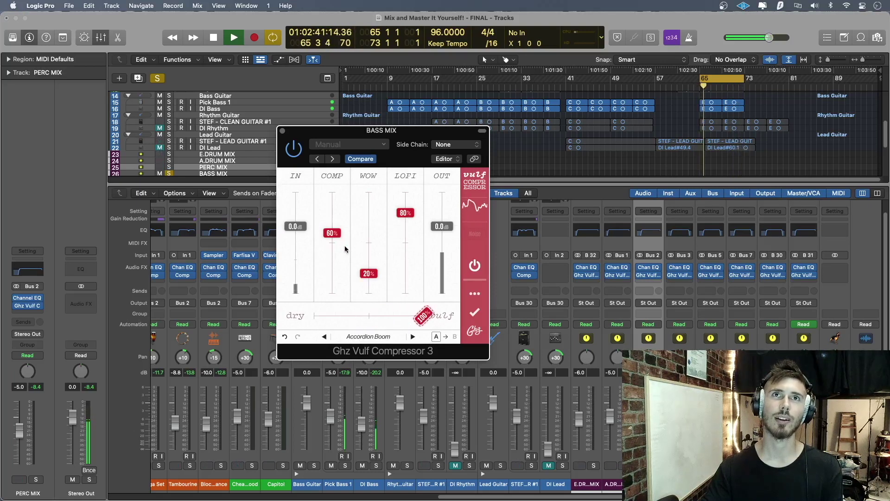
left_click(282, 131)
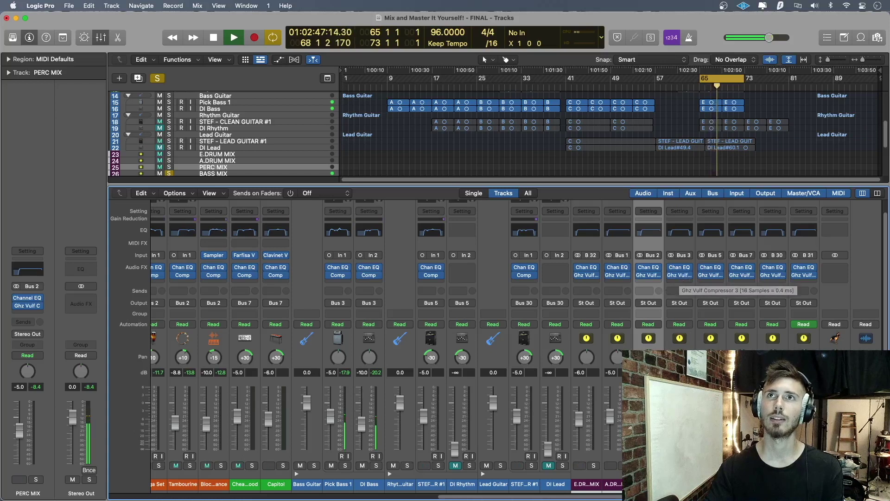
- Switch the solo from BASS MIX to E.GTR MIX and set its Vulf Compressor to a 25% dry/vulf blend, 0.0 dB OUT and 80% COMP
left_click(687, 465)
left_click(718, 466)
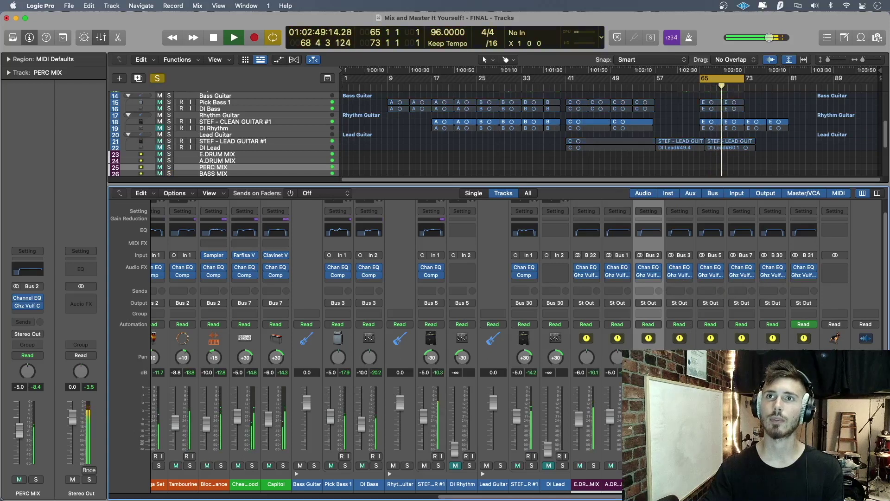
left_click(712, 275)
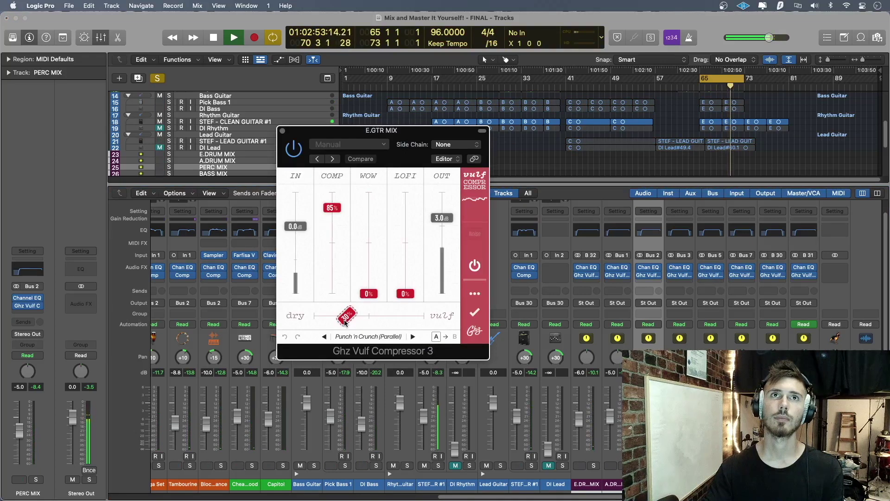
left_click_drag(347, 321, 340, 324)
left_click_drag(442, 218, 444, 226)
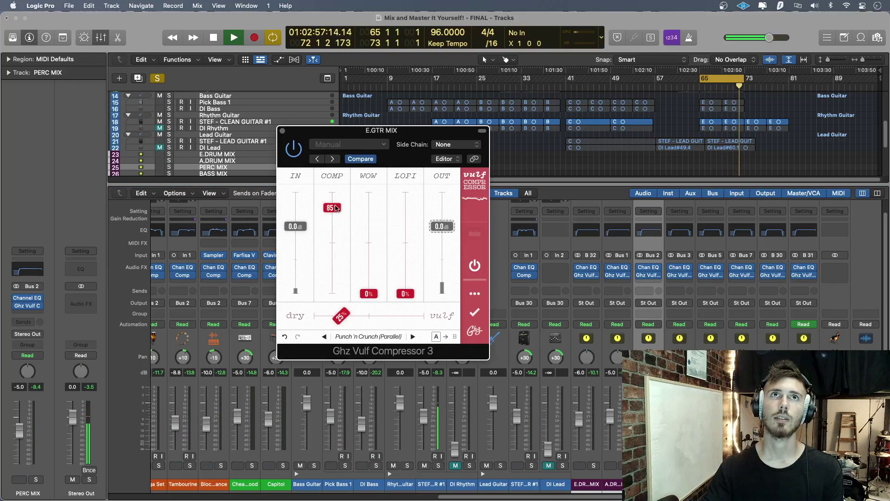
left_click_drag(332, 208, 335, 213)
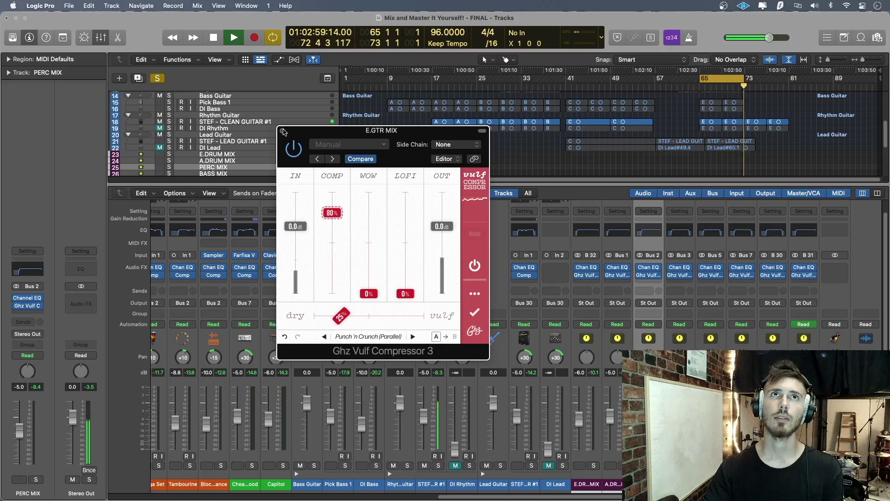
key("super+w")
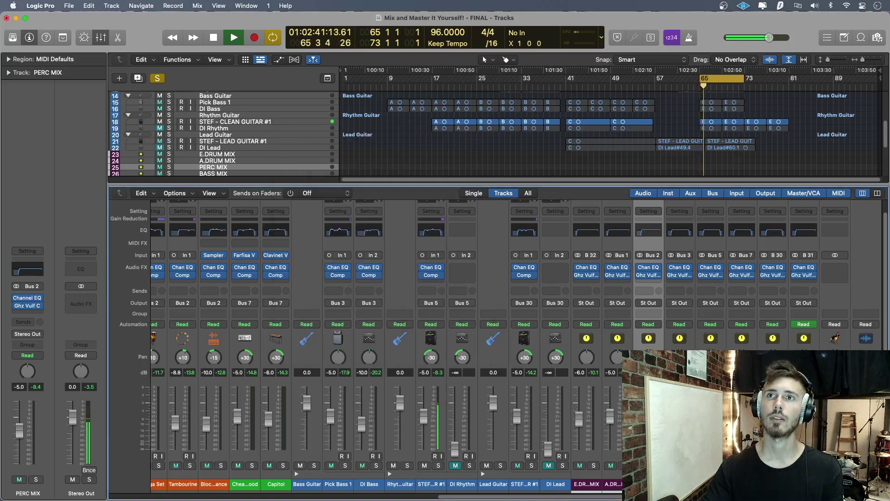
- Switch the solo to KEY MIX and set its Vulf Compressor to a 25% dry/vulf blend, 0.0 dB OUT and 80% COMP
left_click(749, 466)
left_click(718, 466)
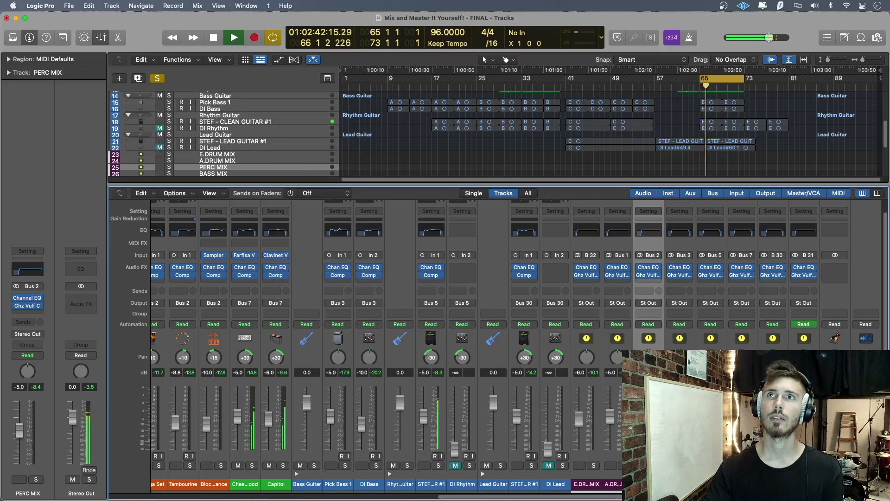
left_click(741, 275)
left_click_drag(347, 324, 341, 321)
left_click_drag(440, 222, 441, 230)
left_click_drag(338, 208, 336, 214)
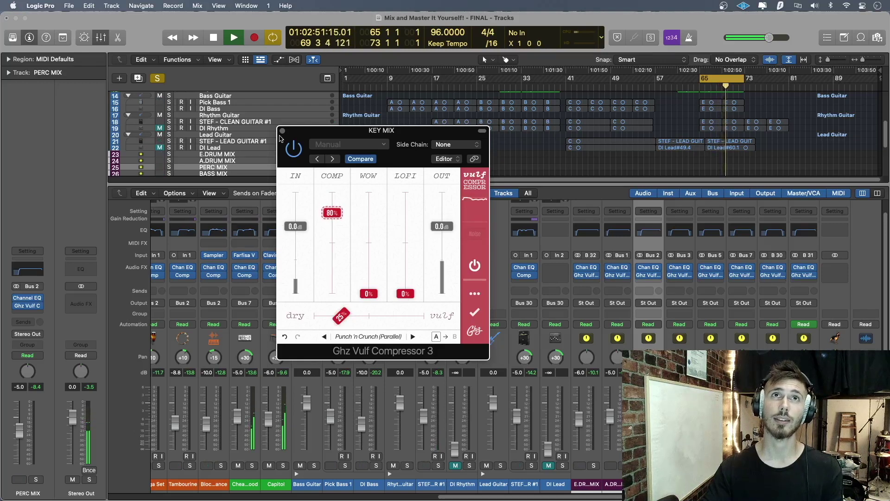
left_click(282, 131)
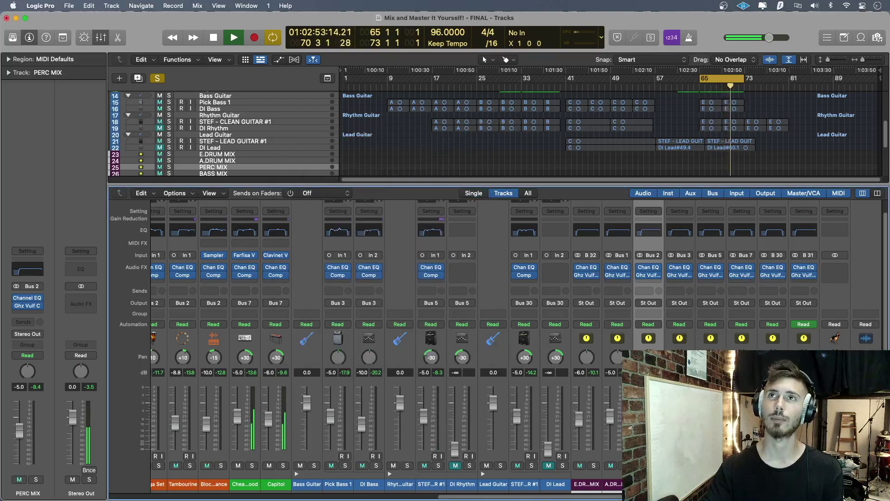
- Switch the solo to LEAD MIX, set its Vulf Compressor to 0.0 dB OUT, and slightly lower the dry/vulf blend and COMP
left_click(773, 468)
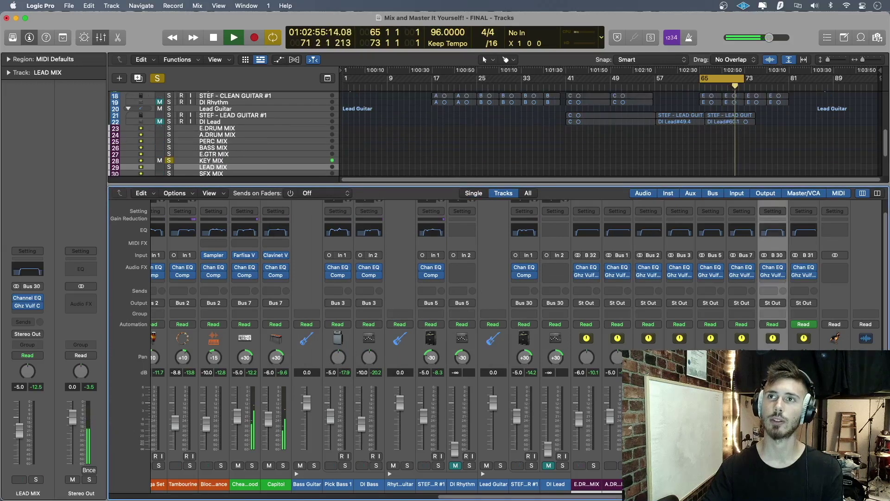
key("s")
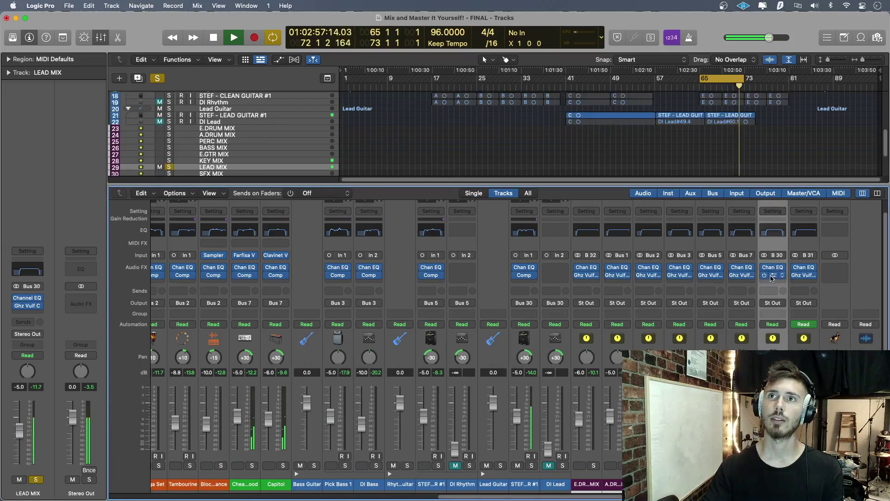
left_click(773, 275)
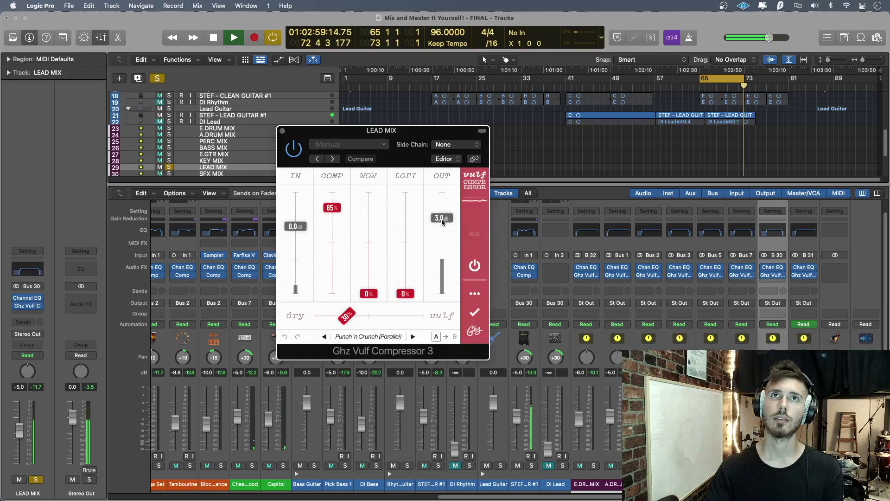
left_click_drag(442, 219, 442, 228)
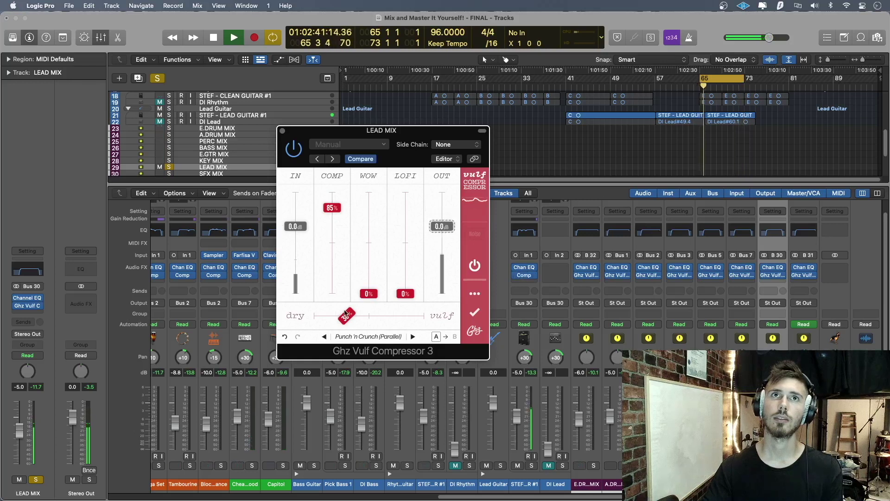
left_click_drag(345, 321, 339, 322)
left_click_drag(332, 208, 332, 213)
left_click(280, 130)
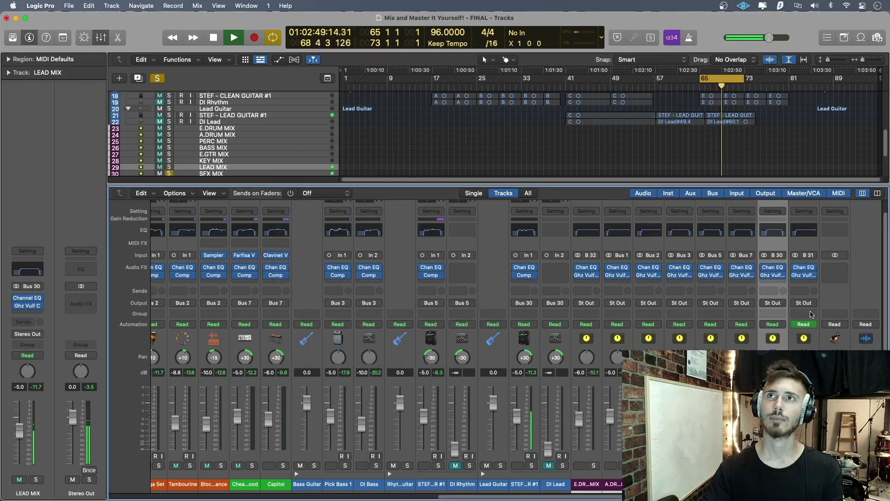
- Set the SFX MIX Vulf Compressor to a 25% dry/vulf blend, 0.0 dB OUT and 80% COMP, close it, and stop playback
left_click(804, 275)
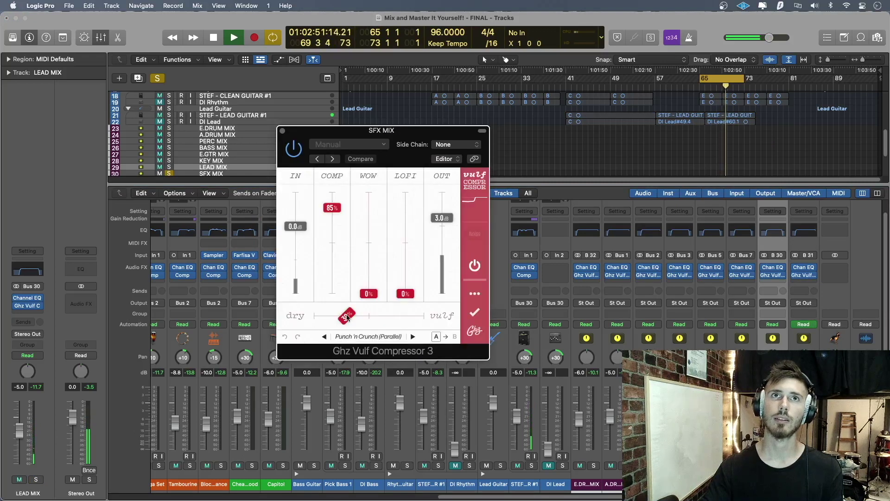
left_click_drag(347, 317, 341, 317)
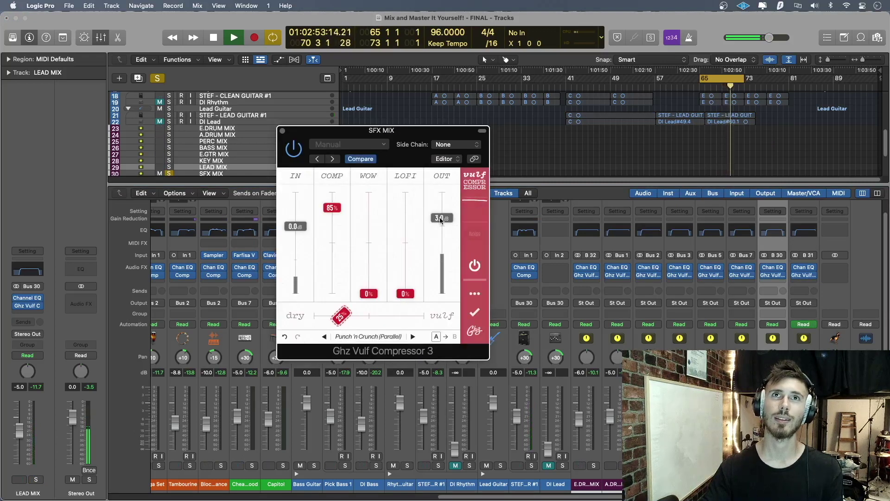
left_click_drag(441, 222, 441, 229)
left_click_drag(332, 208, 333, 217)
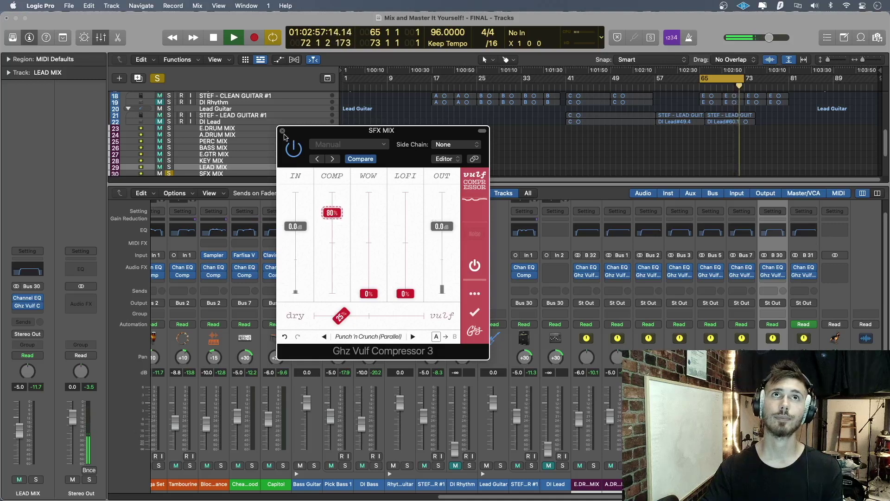
left_click(282, 131)
key("space")
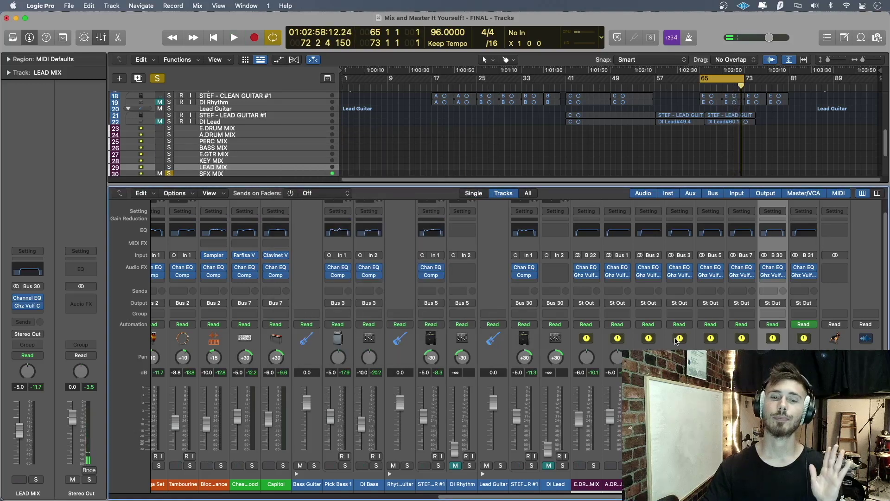